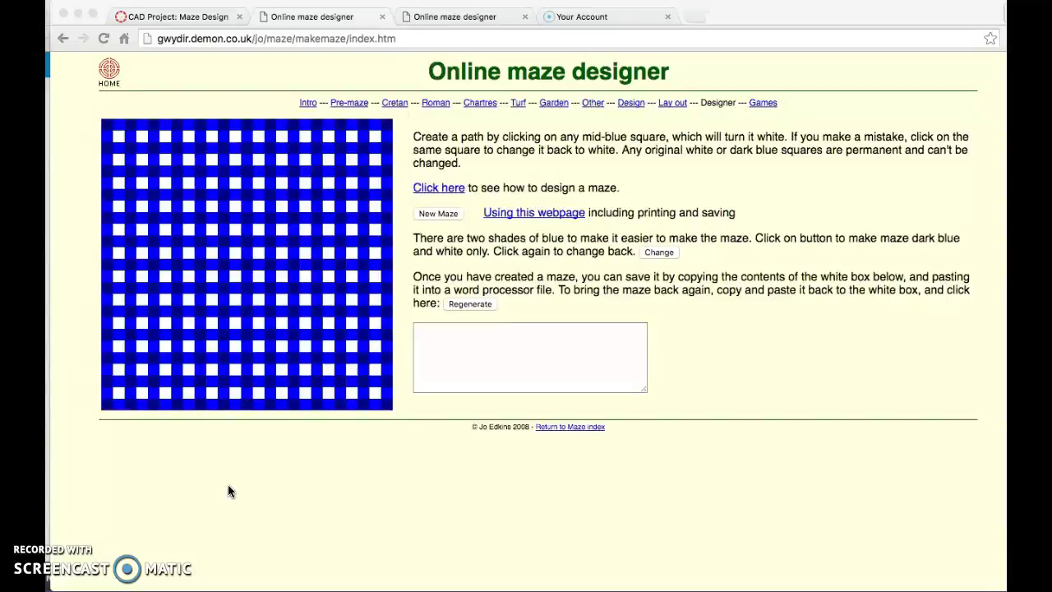
# Open an entrance in the maze's top border above the second column and an exit in the bottom border below the last column
pyautogui.click(189, 284)
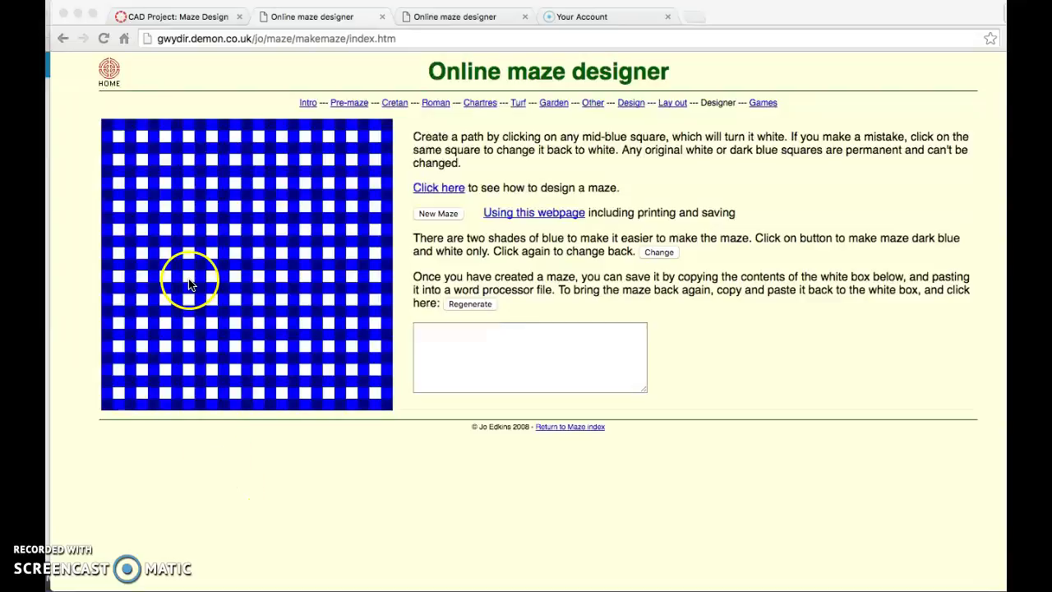
pyautogui.click(144, 125)
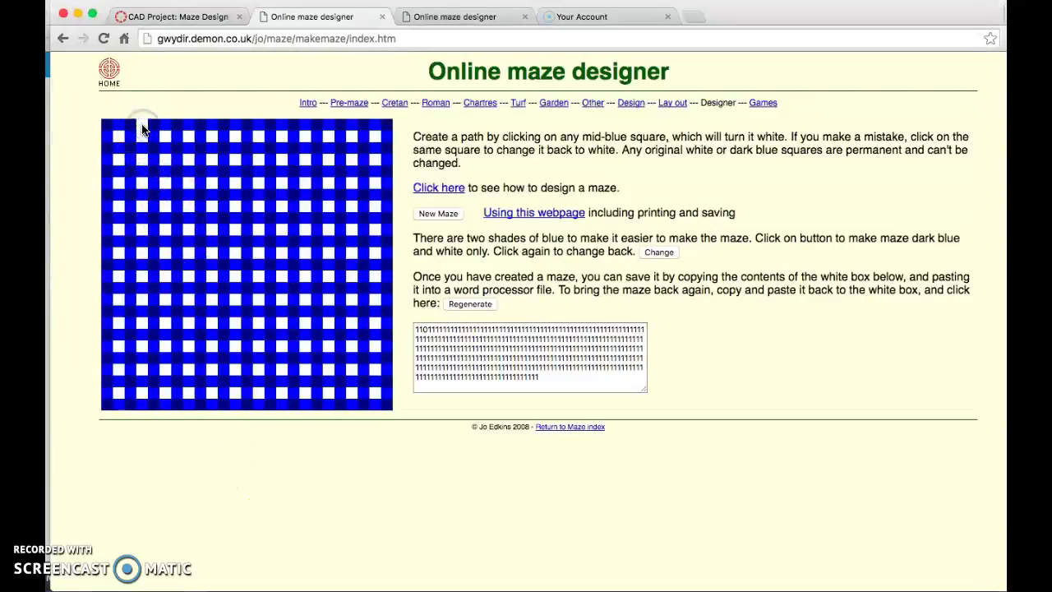
pyautogui.click(141, 169)
pyautogui.click(268, 382)
pyautogui.click(349, 334)
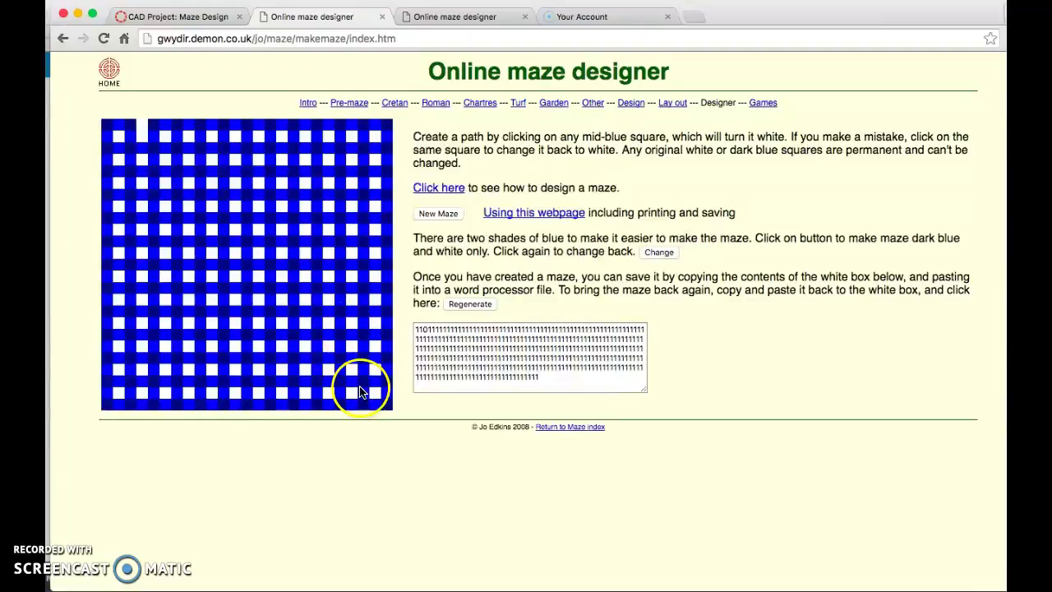
pyautogui.click(375, 403)
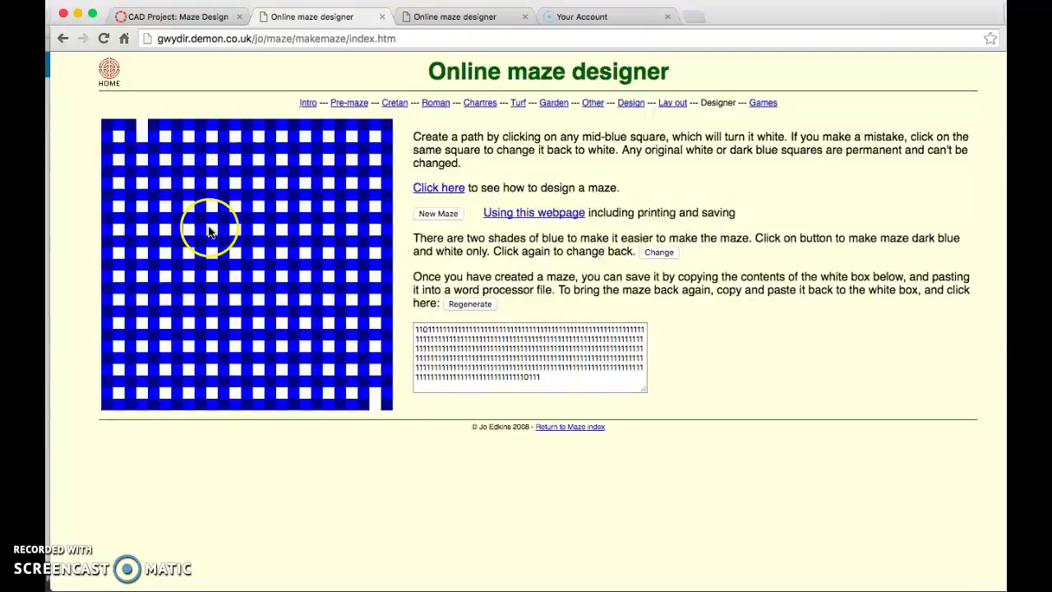
# Carve a path from the entrance to row two, across to column three, down to row four, and up column four to row two
pyautogui.click(142, 148)
pyautogui.click(154, 160)
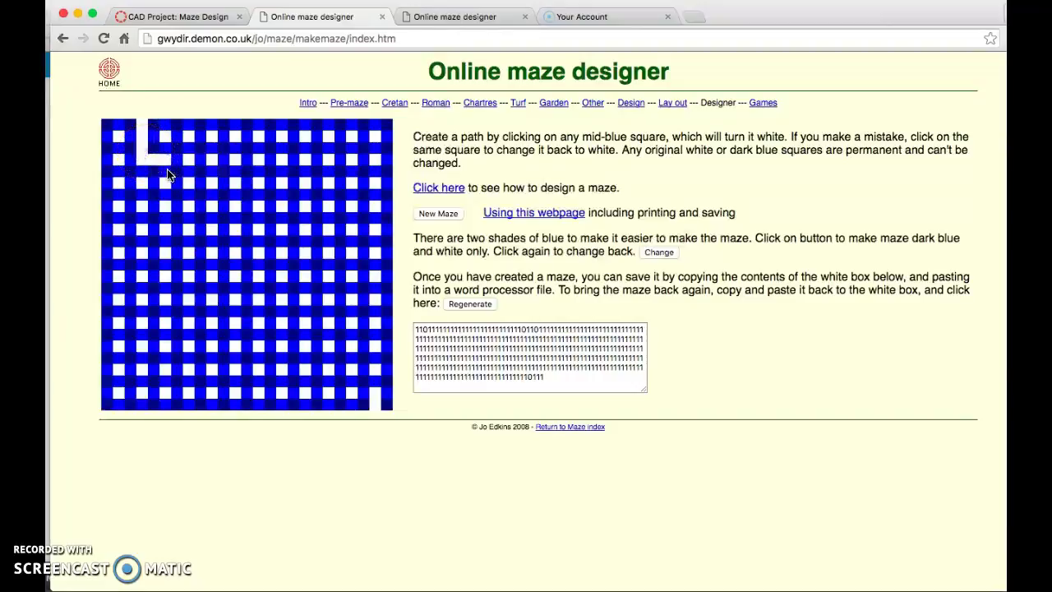
pyautogui.click(166, 171)
pyautogui.click(165, 196)
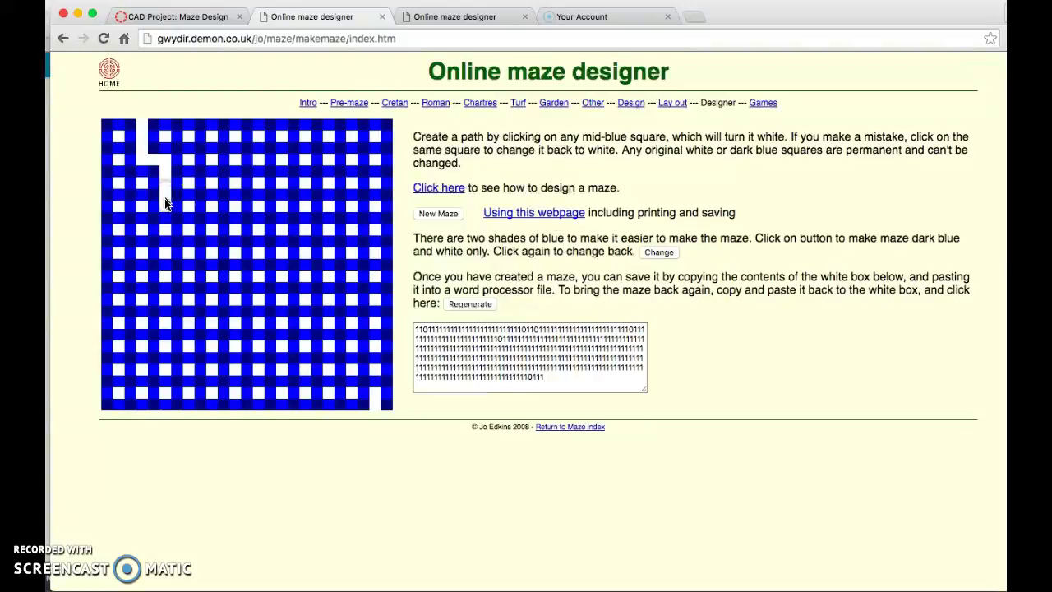
pyautogui.click(176, 206)
pyautogui.click(189, 194)
pyautogui.click(188, 170)
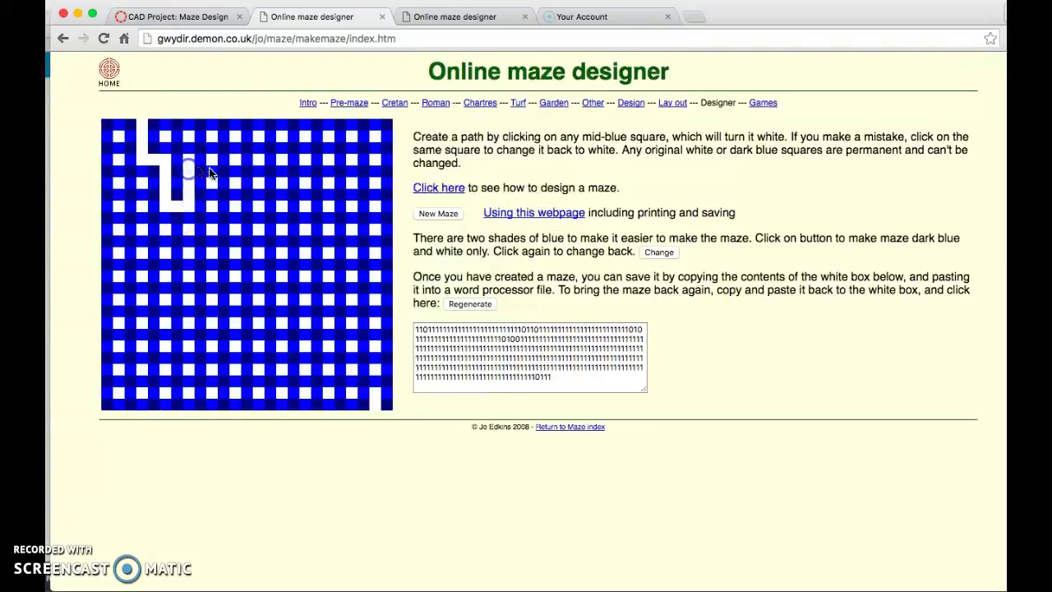
# Extend the path along row two to column six with a short stub down column five, and add a top-row dead end back to column three
pyautogui.click(200, 160)
pyautogui.click(211, 170)
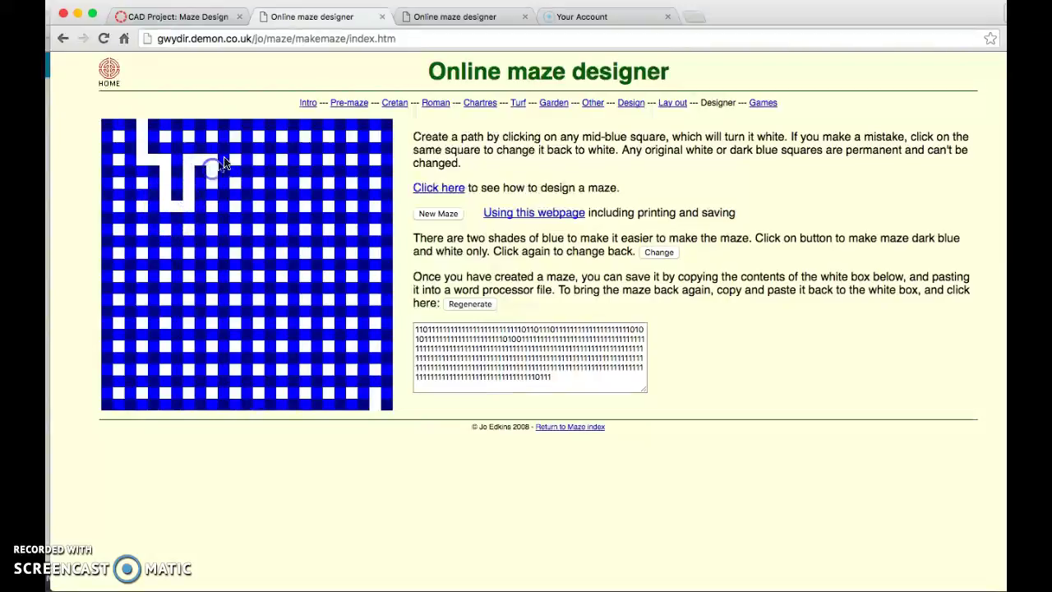
pyautogui.click(224, 158)
pyautogui.click(235, 147)
pyautogui.click(224, 136)
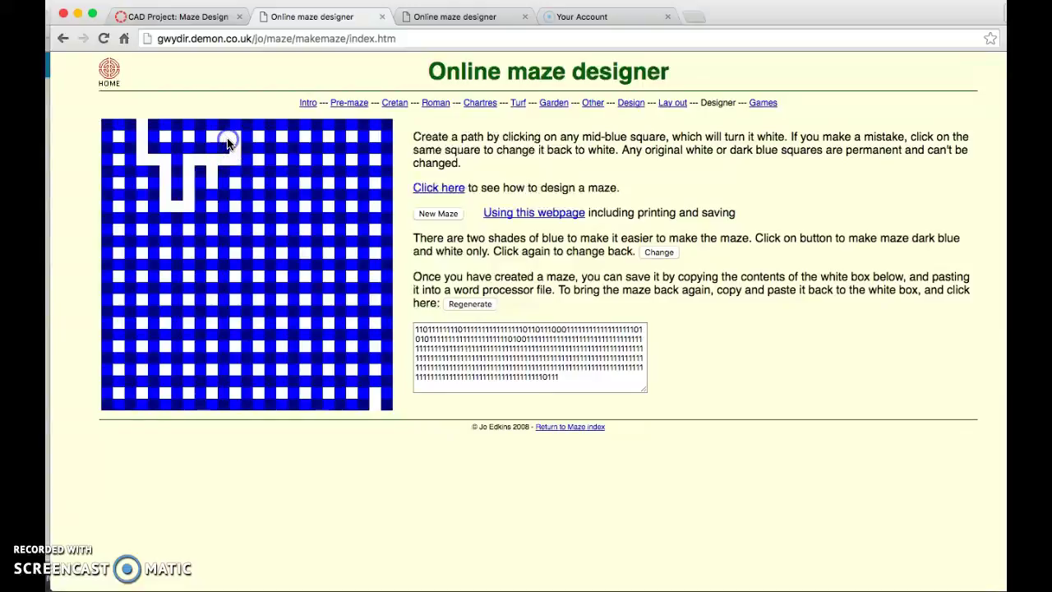
pyautogui.click(200, 135)
pyautogui.click(176, 136)
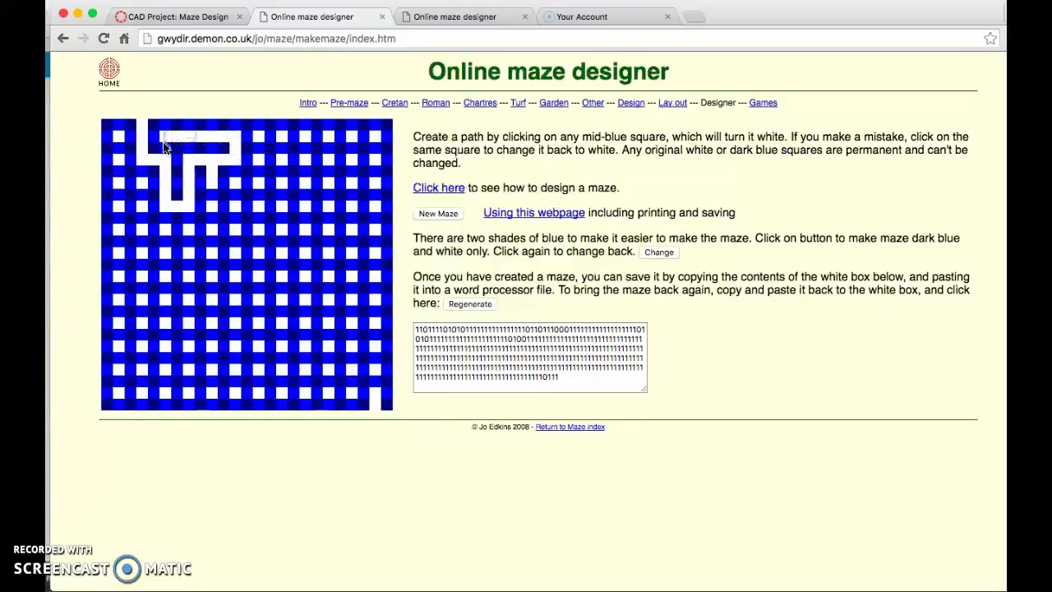
pyautogui.click(198, 147)
pyautogui.click(211, 170)
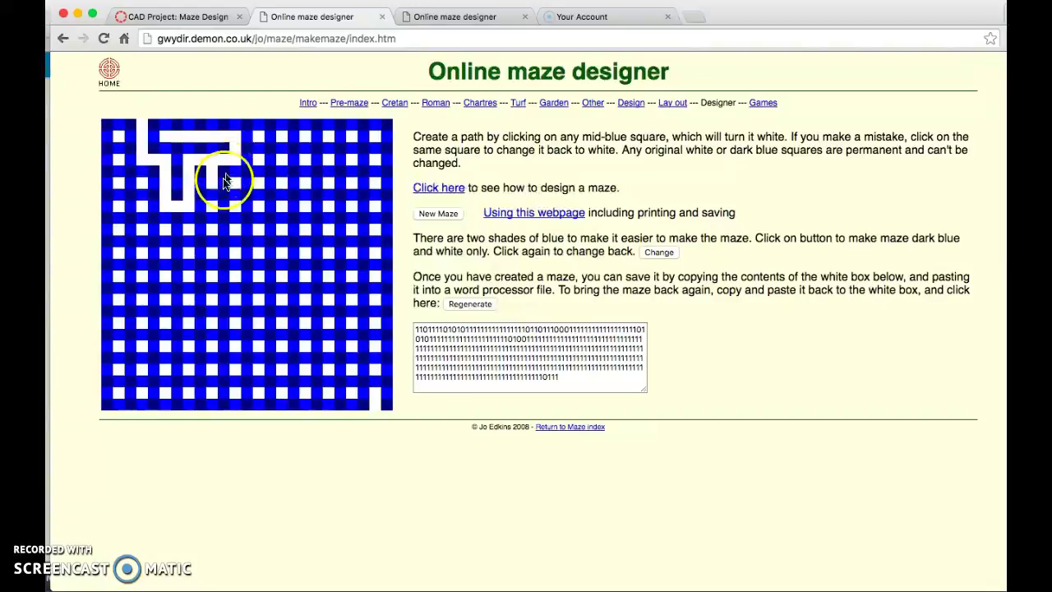
# Continue the column-five stub down to row four, across to column seven, then up to the top row and over to column eight
pyautogui.click(212, 194)
pyautogui.click(223, 205)
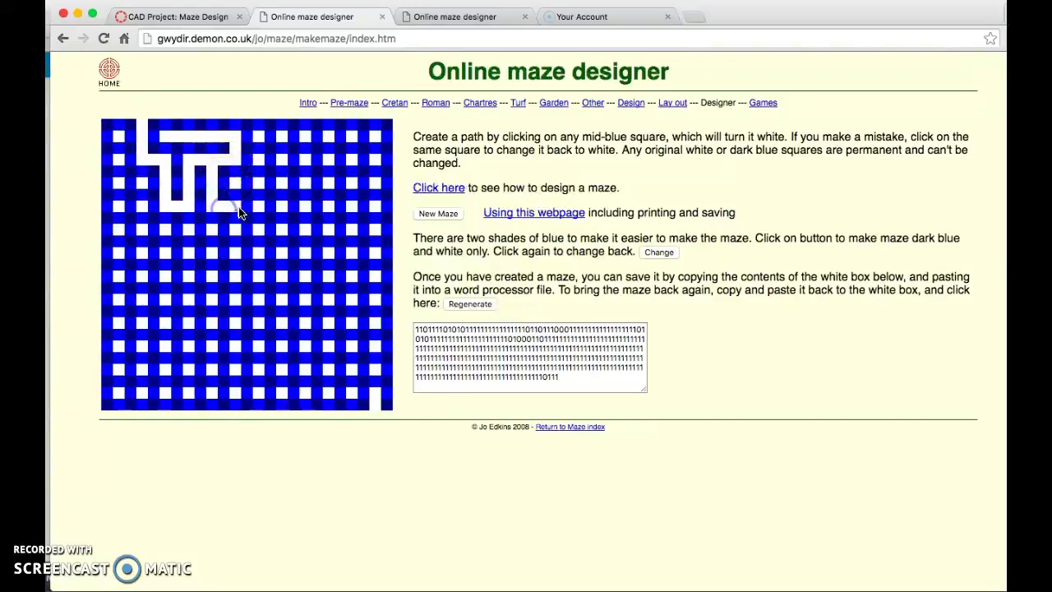
pyautogui.click(247, 205)
pyautogui.click(258, 194)
pyautogui.click(258, 170)
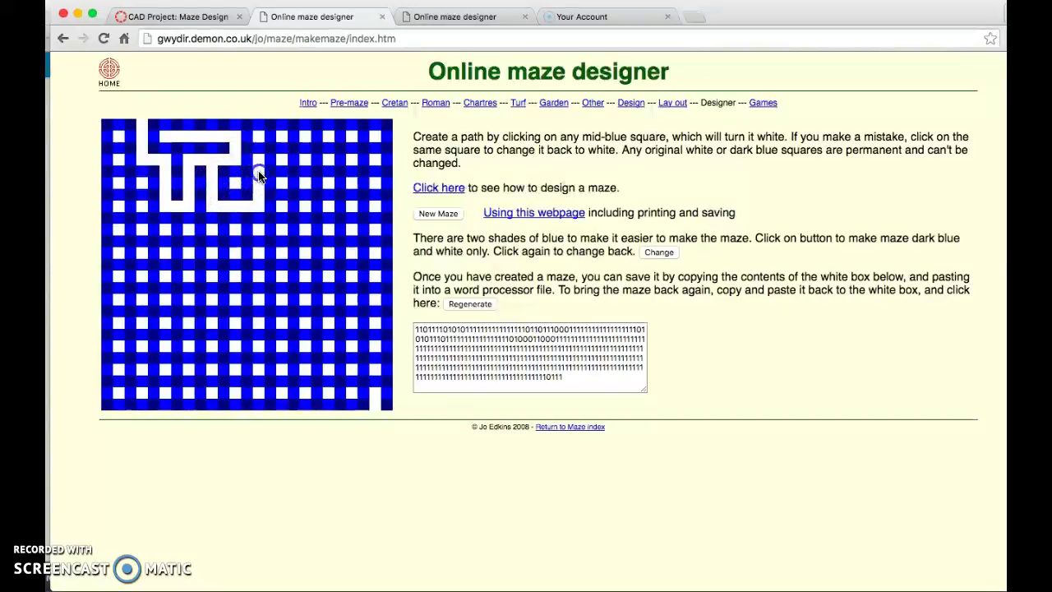
pyautogui.click(258, 147)
pyautogui.click(269, 135)
pyautogui.click(281, 136)
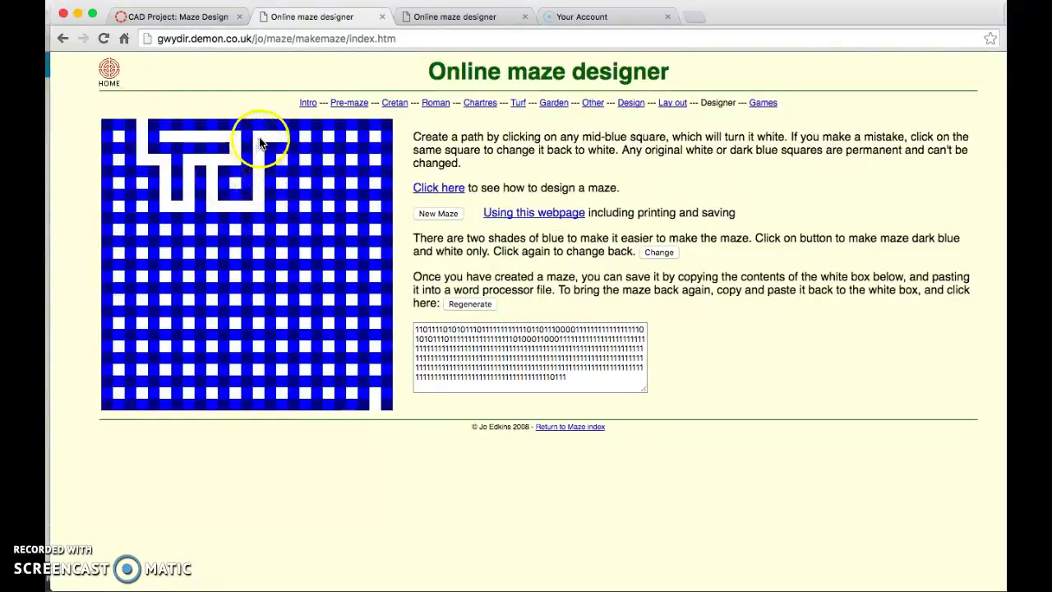
pyautogui.click(268, 137)
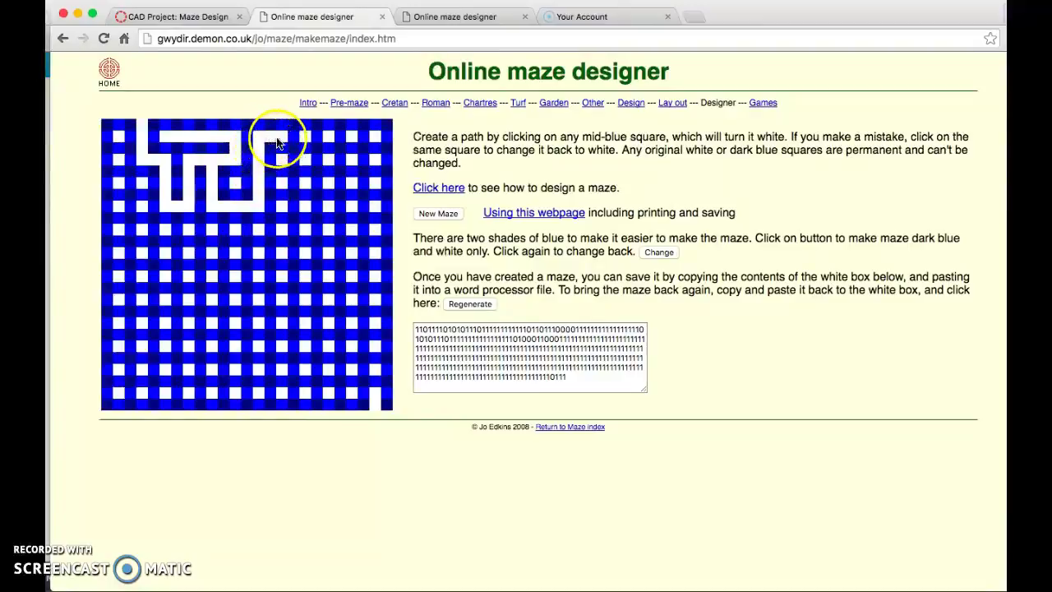
pyautogui.click(268, 143)
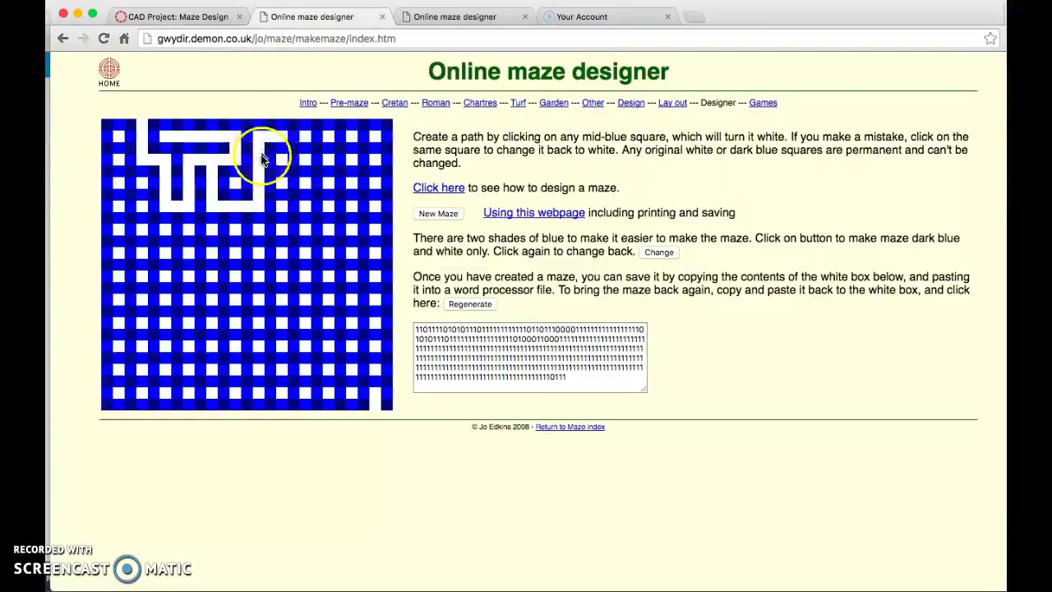
# Extend the path down column seven from row four to row six, across to column eight, and up to row five
pyautogui.click(258, 216)
pyautogui.click(260, 238)
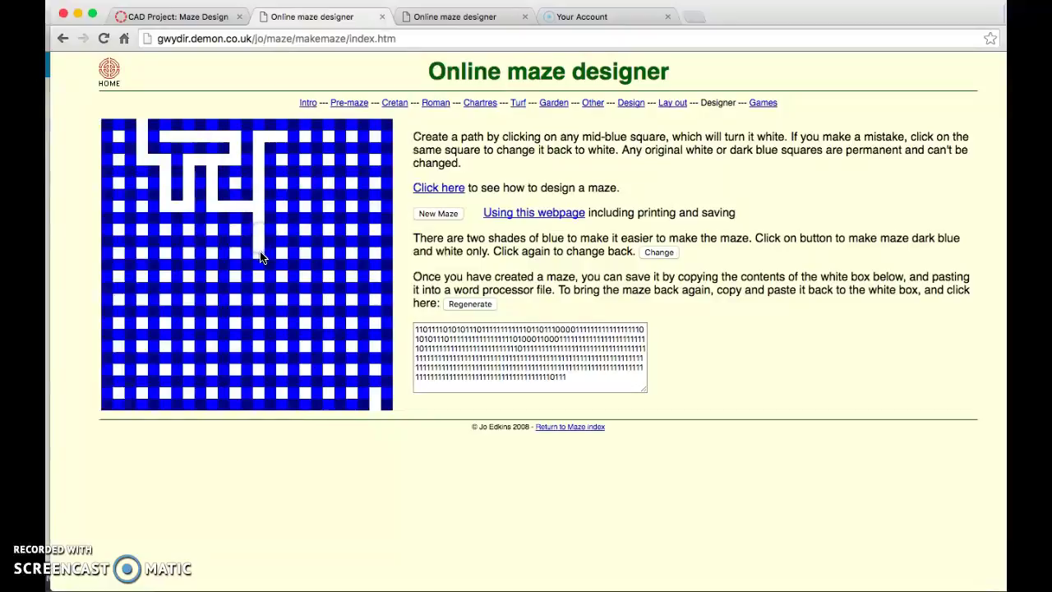
pyautogui.click(270, 252)
pyautogui.click(281, 242)
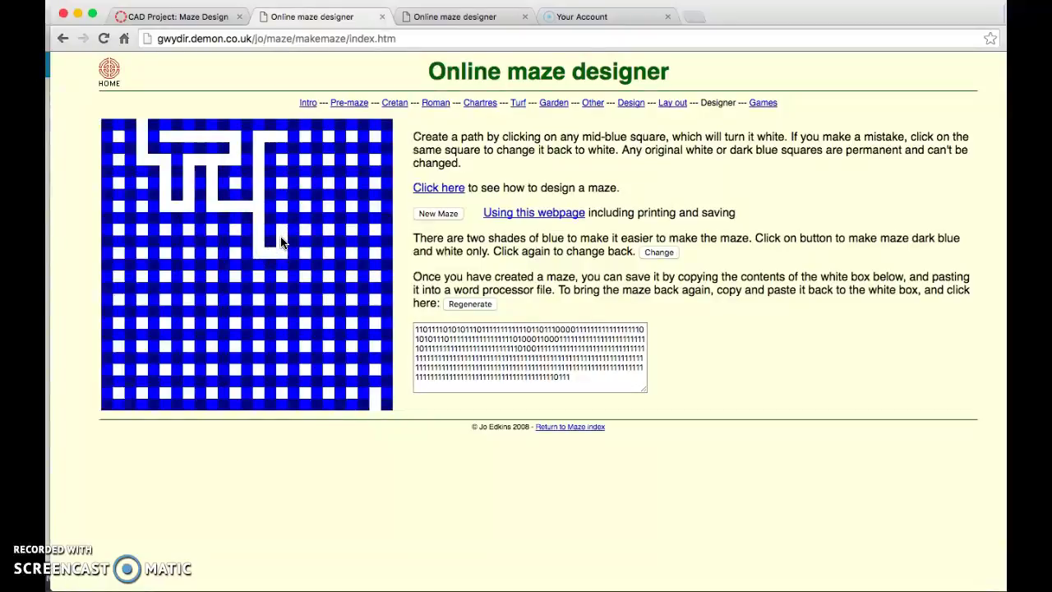
# Open the third row between columns five and seven to link the two vertical paths
pyautogui.click(235, 188)
pyautogui.click(235, 165)
pyautogui.click(243, 193)
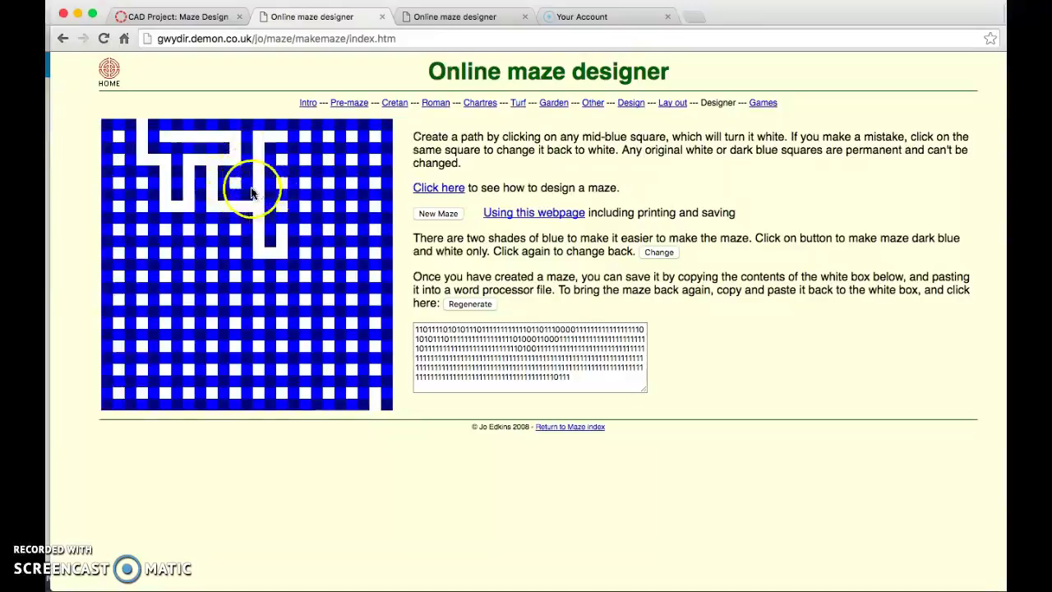
pyautogui.click(246, 185)
pyautogui.click(247, 184)
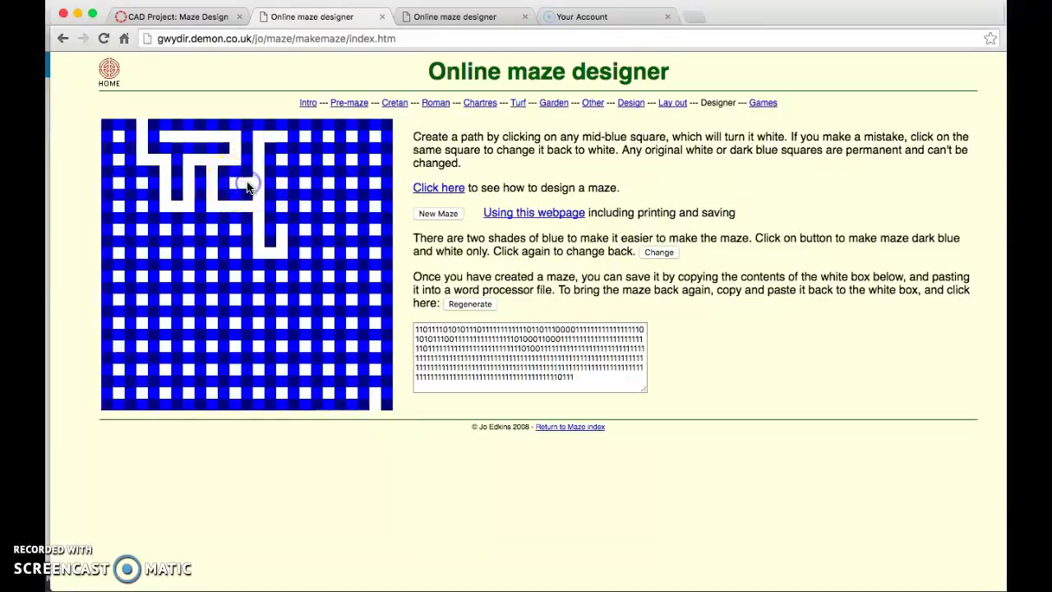
pyautogui.click(226, 182)
pyautogui.click(235, 220)
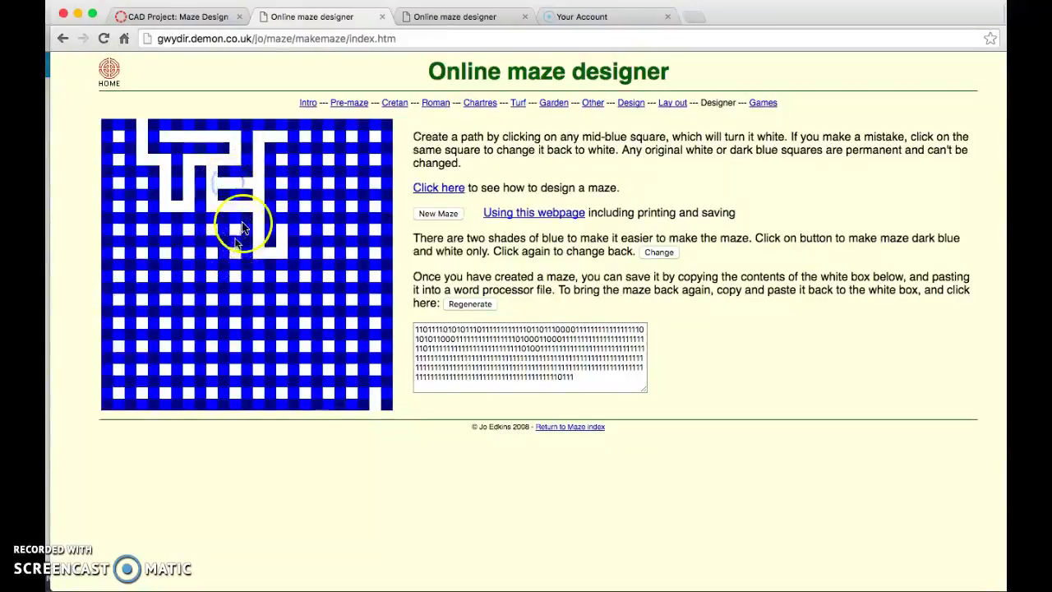
pyautogui.click(230, 189)
pyautogui.click(237, 197)
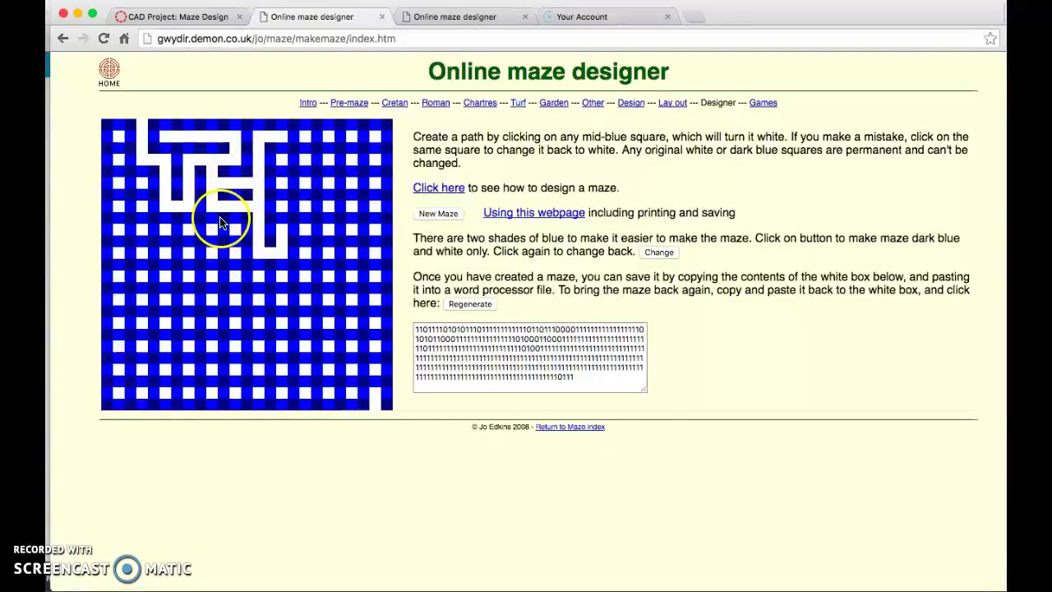
# Extend the path along row five to column ten, down to row seven, across to column eleven, and down to row eight
pyautogui.click(287, 234)
pyautogui.click(315, 238)
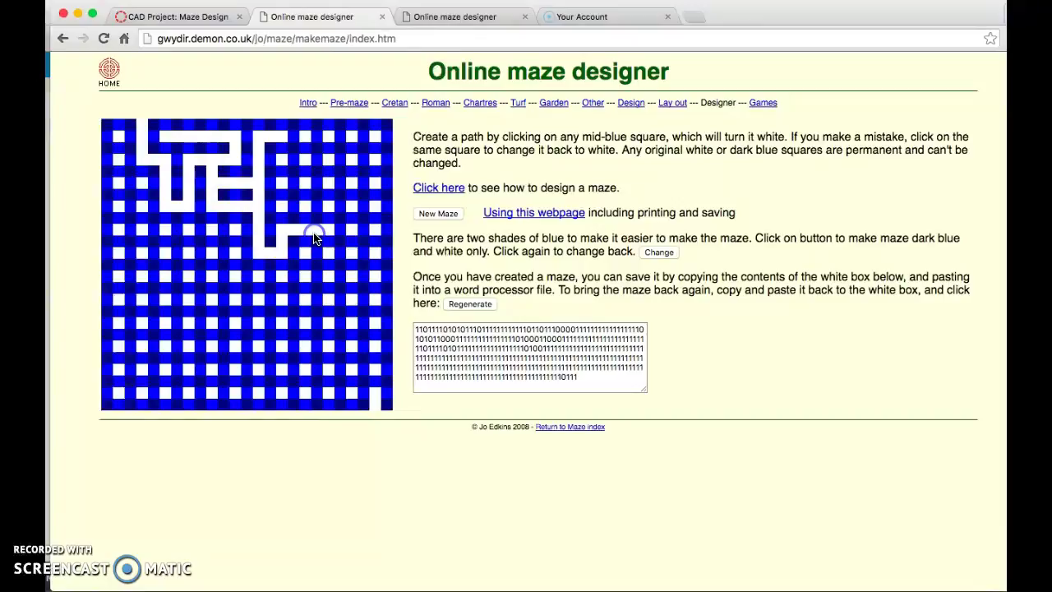
pyautogui.click(328, 237)
pyautogui.click(330, 256)
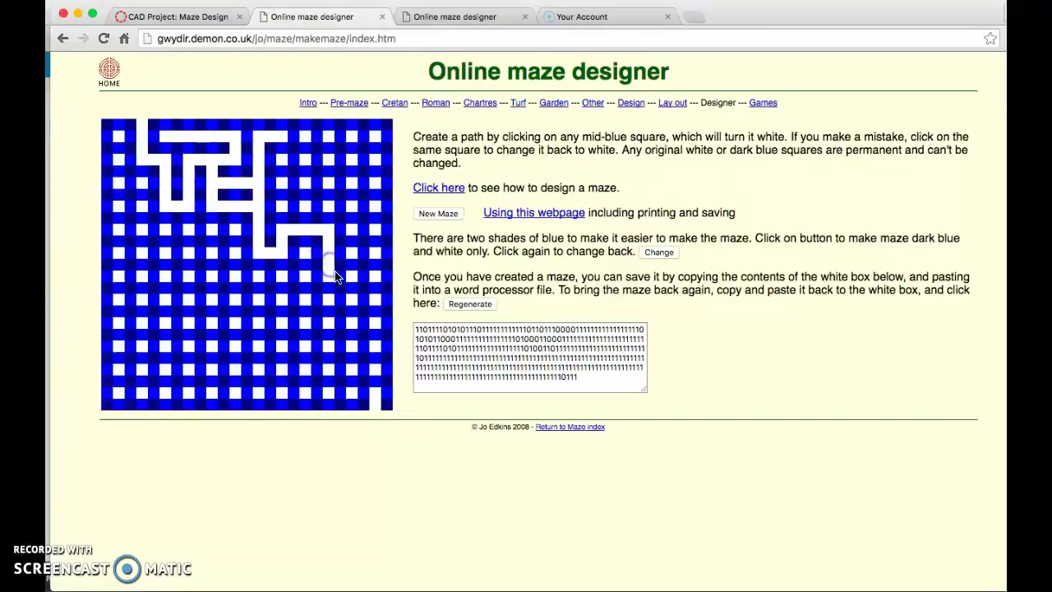
pyautogui.click(332, 267)
pyautogui.click(349, 281)
pyautogui.click(350, 294)
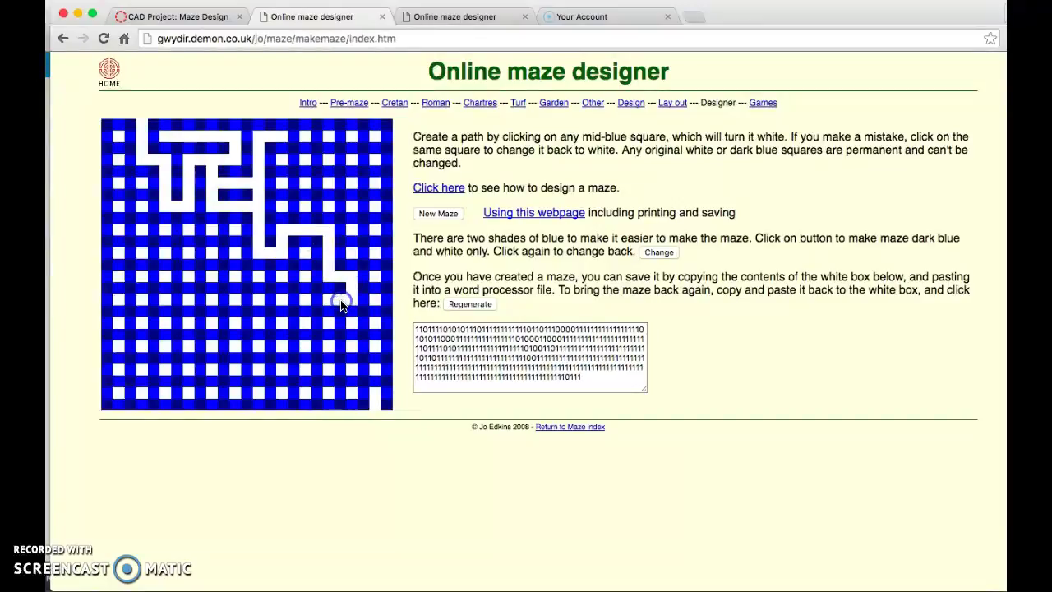
# Carve the path back along row eight to column seven, down to row nine, and across to column nine
pyautogui.click(341, 300)
pyautogui.click(318, 301)
pyautogui.click(293, 301)
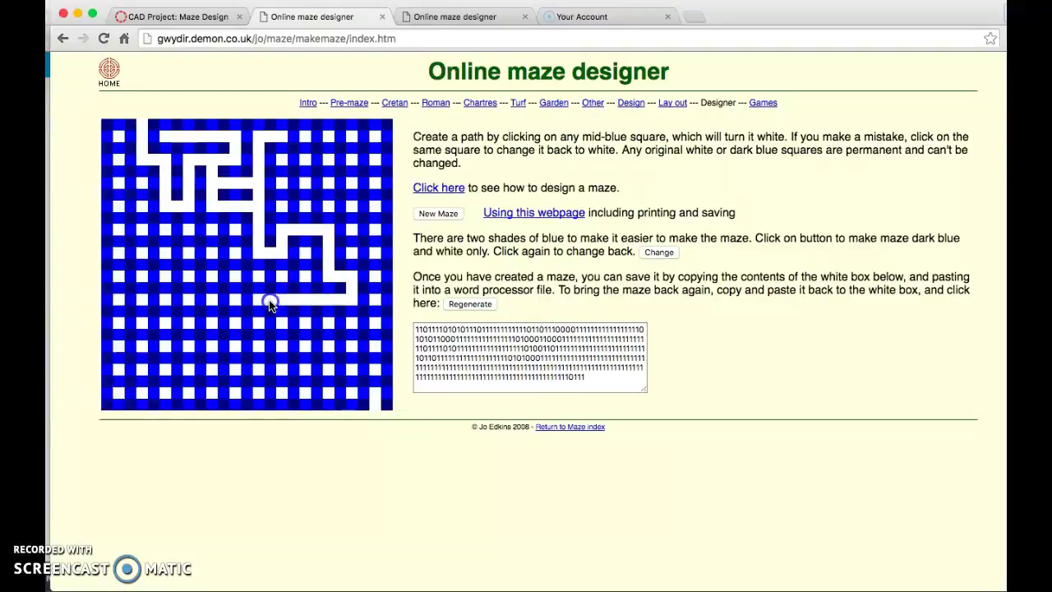
pyautogui.click(259, 311)
pyautogui.click(270, 323)
pyautogui.click(294, 323)
# Carve the path down column nine to row eleven, across to the last column, and down to the exit
pyautogui.click(304, 333)
pyautogui.click(304, 354)
pyautogui.click(316, 367)
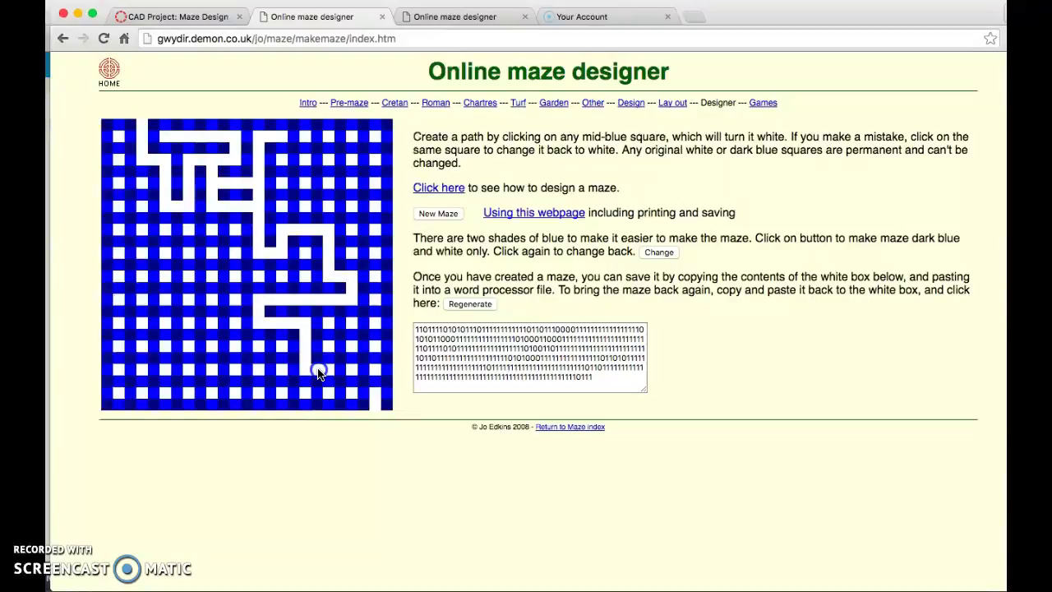
pyautogui.click(339, 368)
pyautogui.click(363, 368)
pyautogui.click(374, 379)
pyautogui.click(374, 391)
pyautogui.click(354, 339)
pyautogui.click(376, 282)
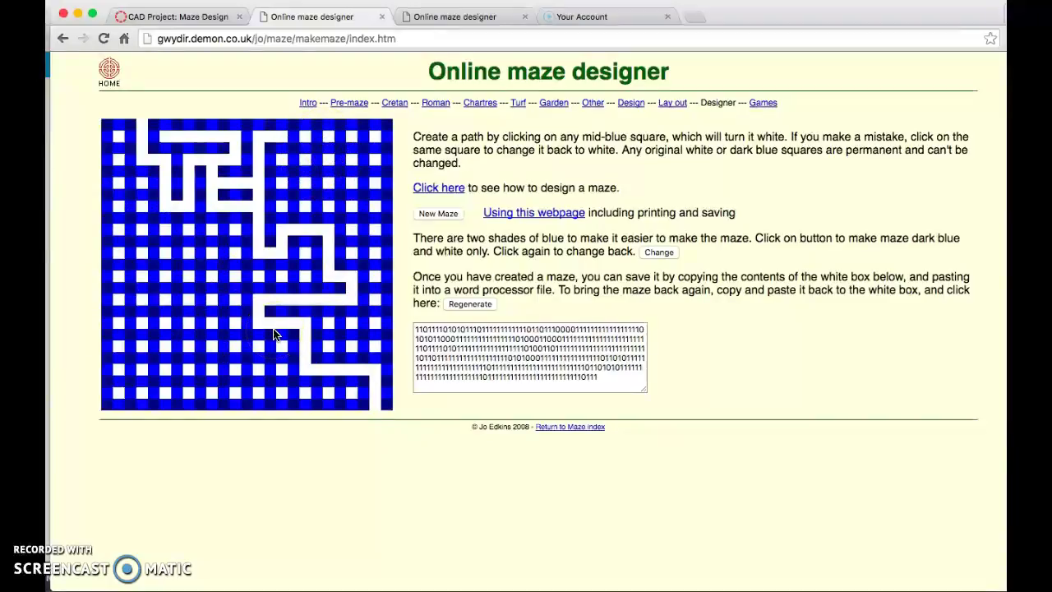
# Switch to the page with the completed maze and examine its dead ends, loops, entrance and exit
pyautogui.click(451, 23)
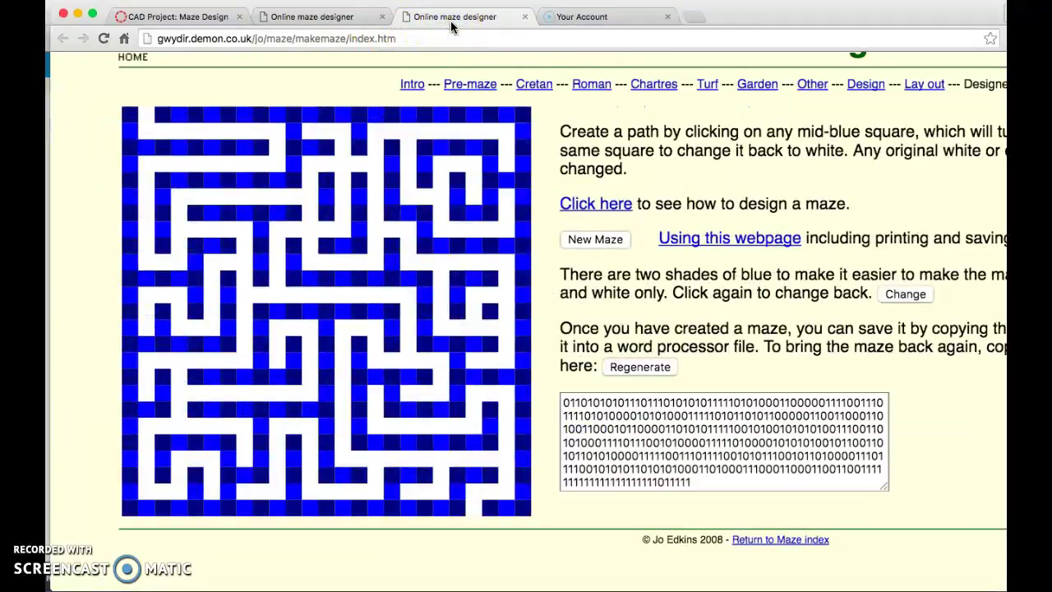
pyautogui.click(436, 195)
pyautogui.click(433, 246)
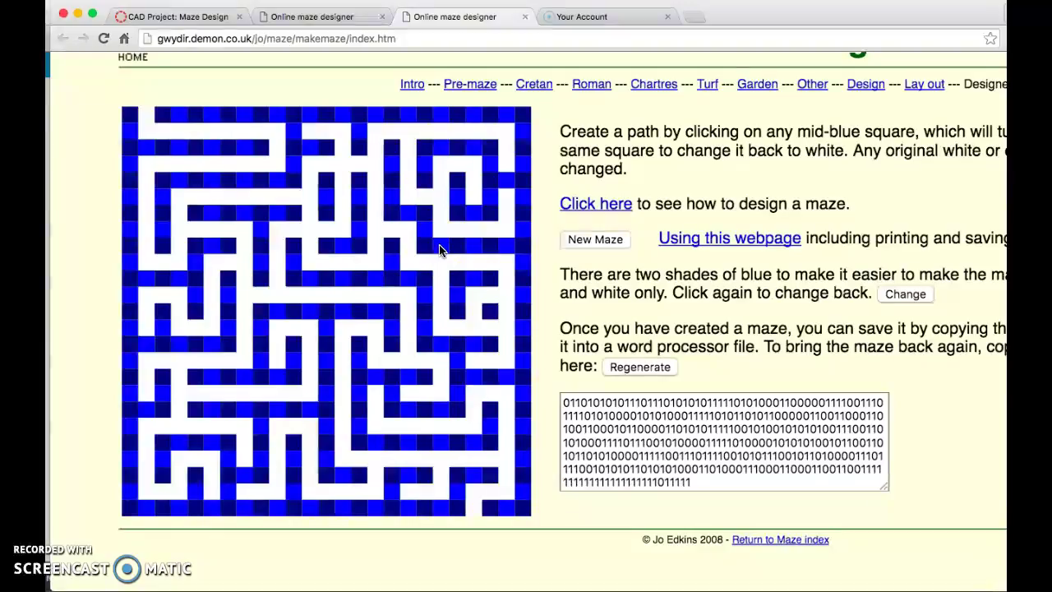
pyautogui.click(440, 251)
pyautogui.click(482, 345)
pyautogui.click(474, 297)
pyautogui.click(459, 325)
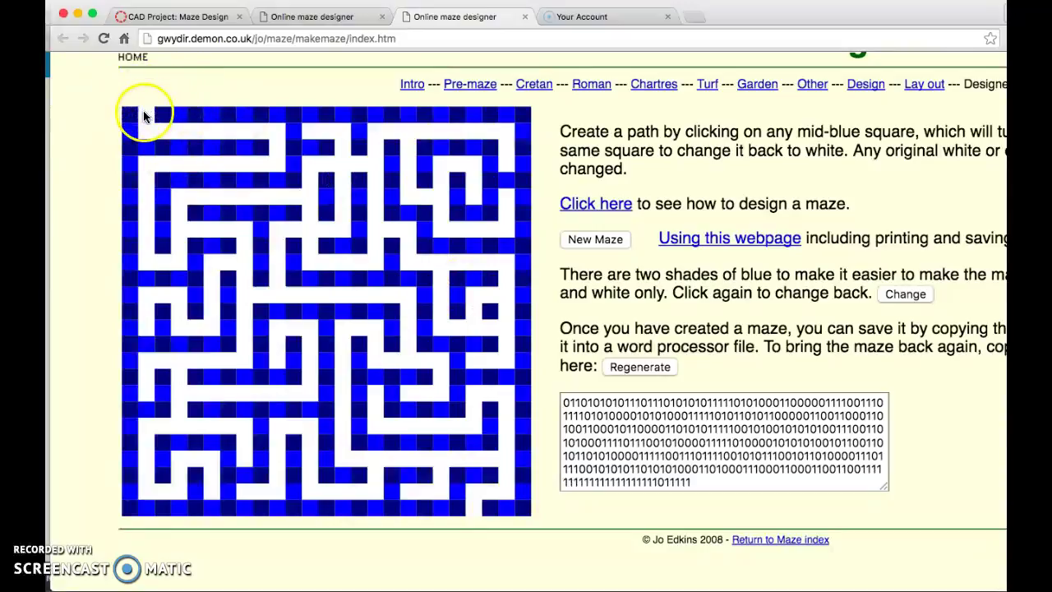
pyautogui.click(481, 501)
# Recolour the completed maze to dark blue and white only, and check its walls and entrance
pyautogui.click(897, 294)
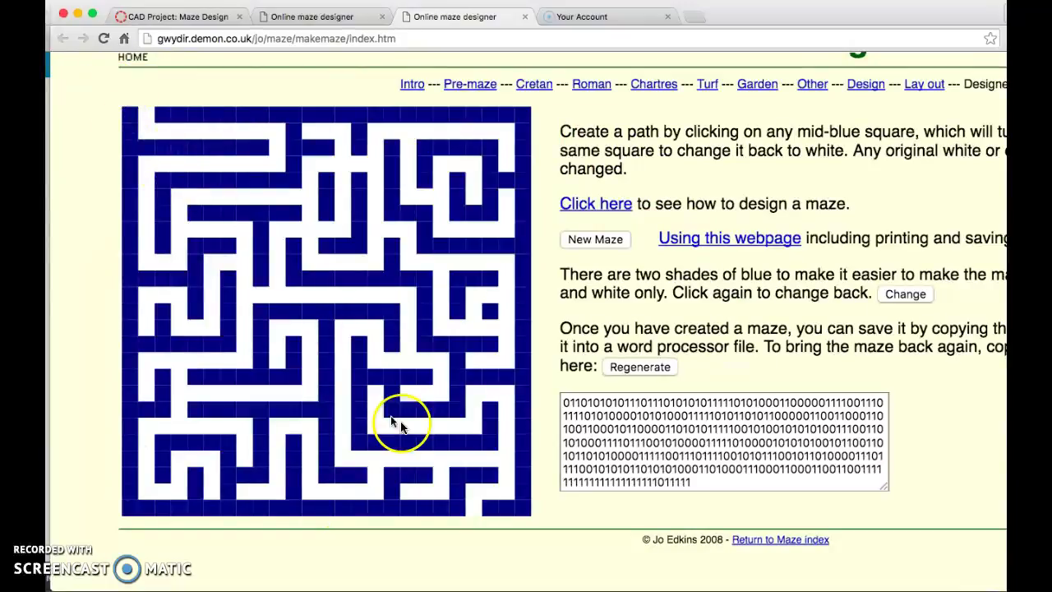
pyautogui.click(548, 522)
pyautogui.click(530, 475)
pyautogui.click(337, 239)
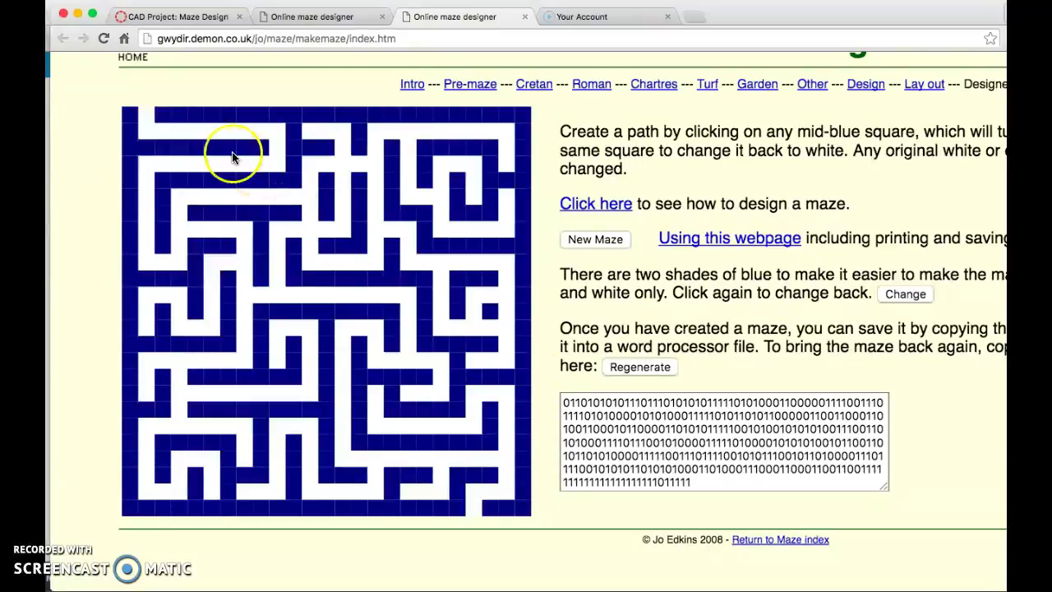
pyautogui.click(146, 115)
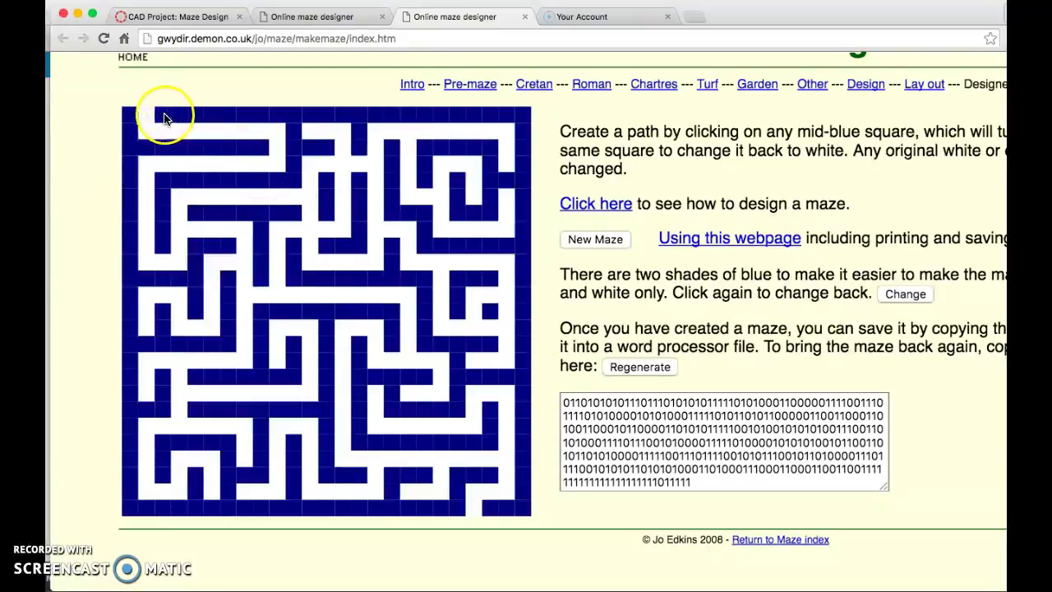